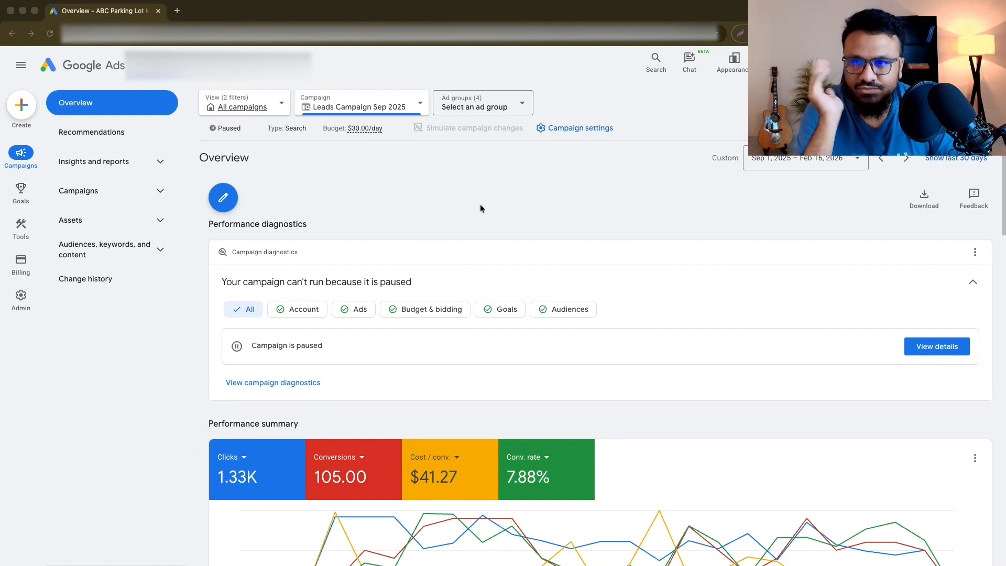
- Review the Leads Campaign Sep 2025 overview, comparing the daily budget with clicks, conversions, cost per conversion and conversion rate
scroll(474, 192, down, 5)
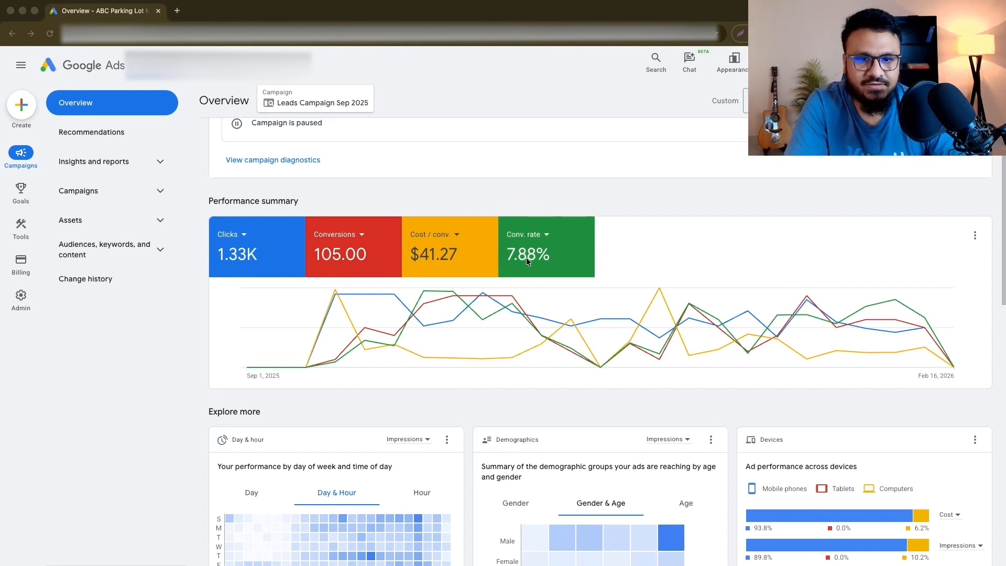
click(549, 212)
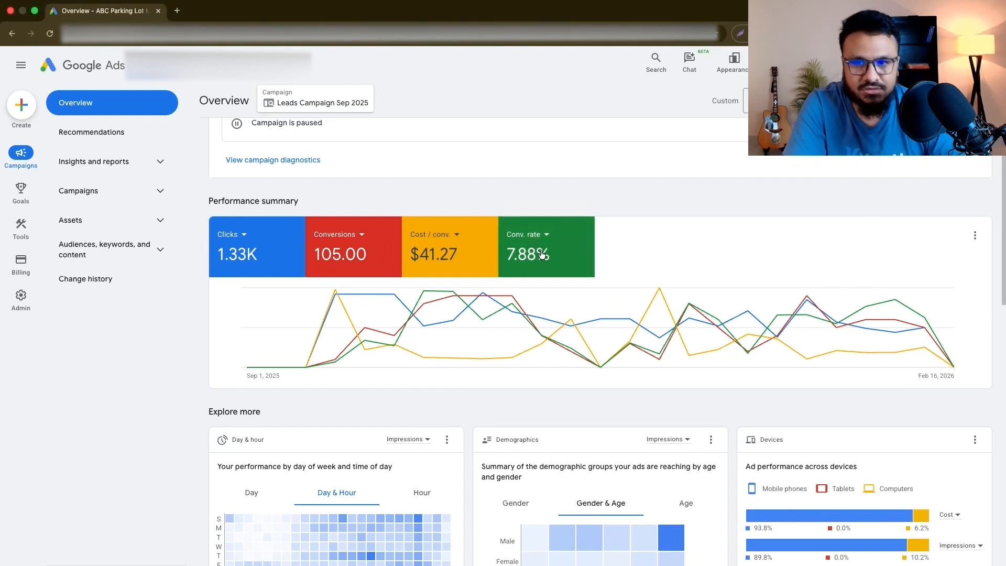
scroll(548, 237, up, 4)
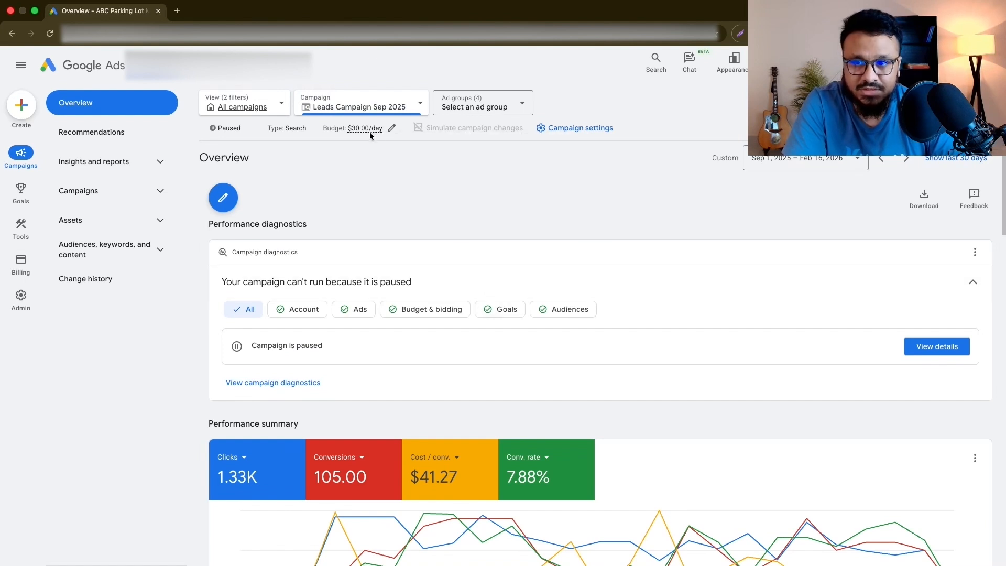
scroll(385, 173, down, 2)
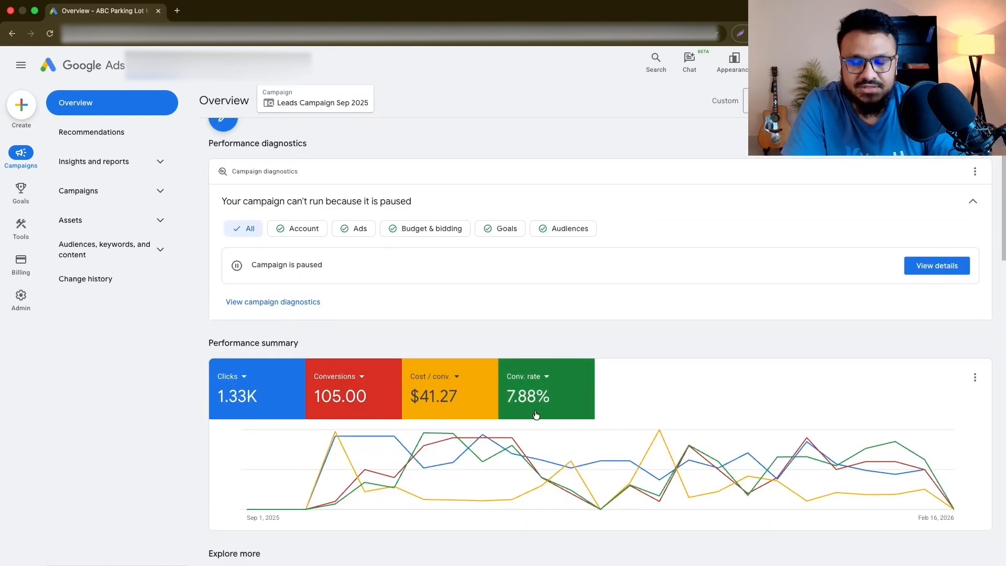
scroll(536, 414, down, 1)
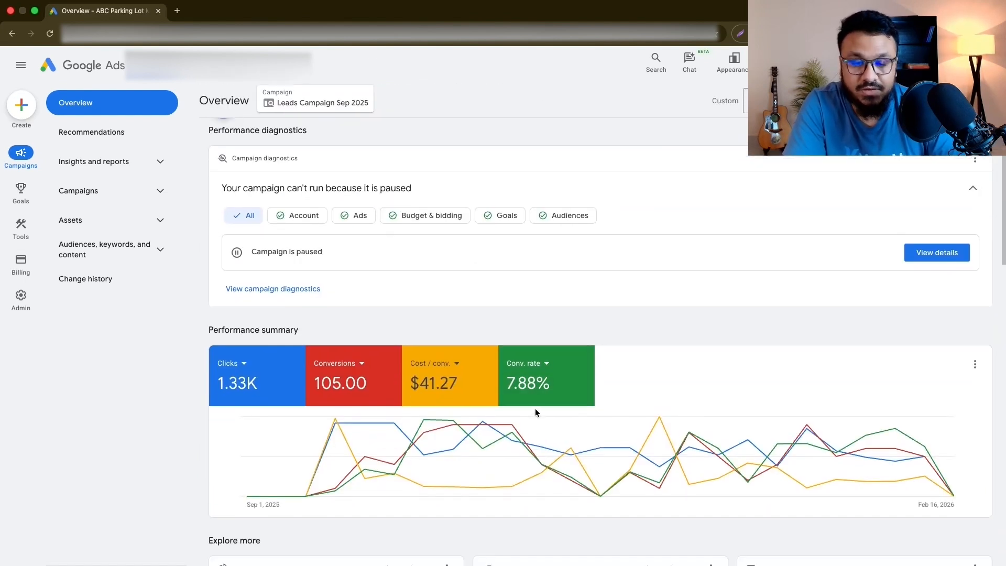
scroll(437, 370, down, 1)
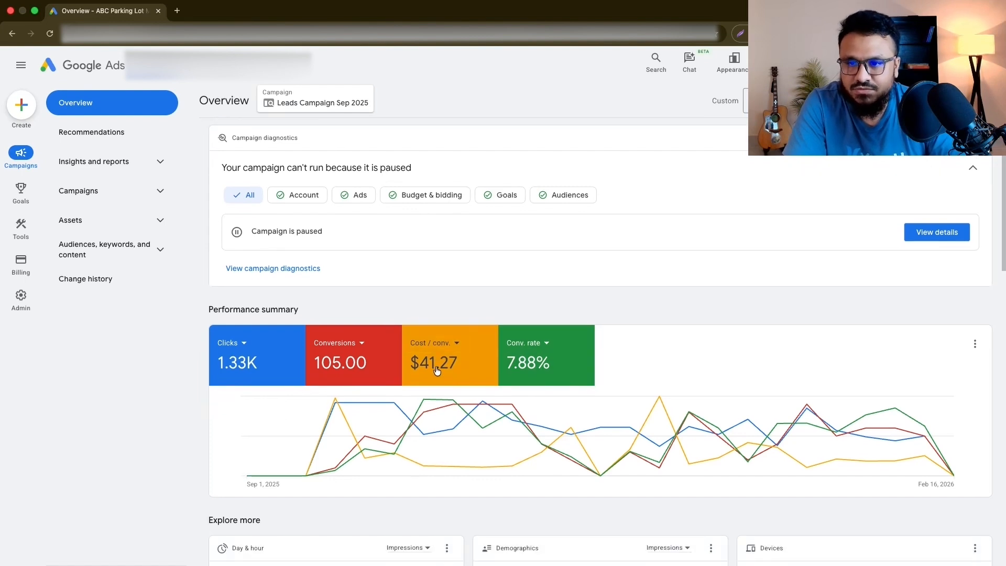
scroll(472, 317, up, 3)
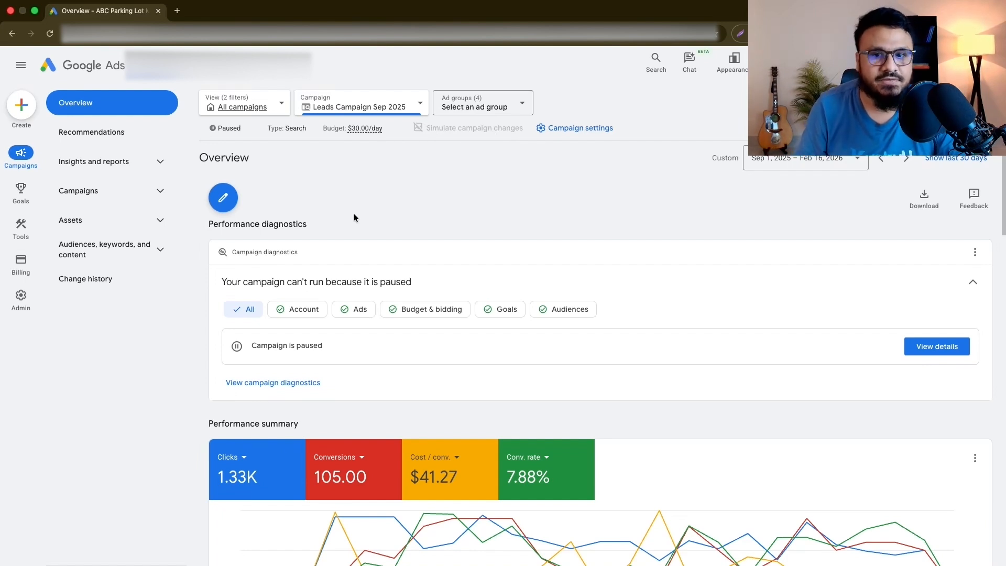
scroll(448, 239, down, 3)
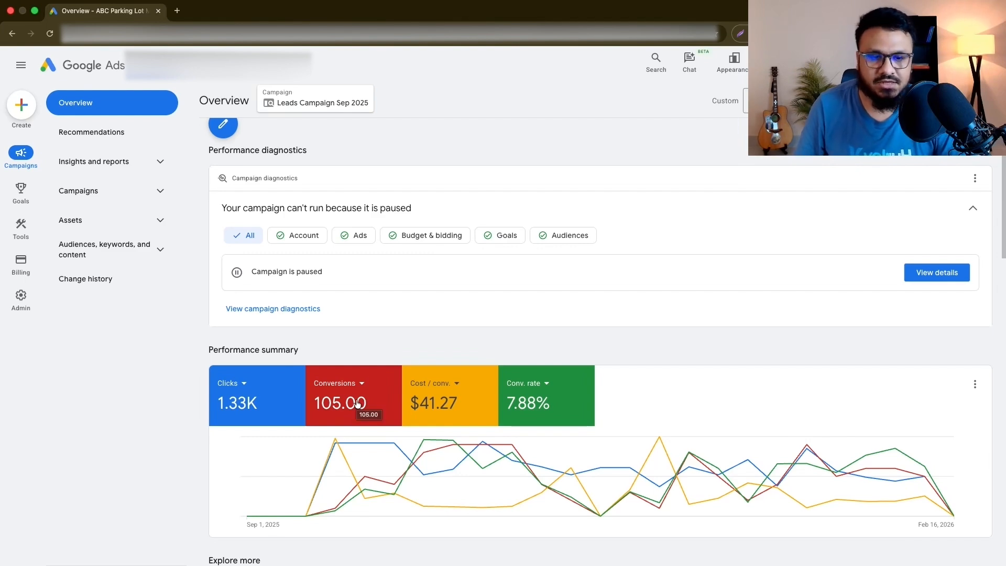
scroll(362, 354, up, 3)
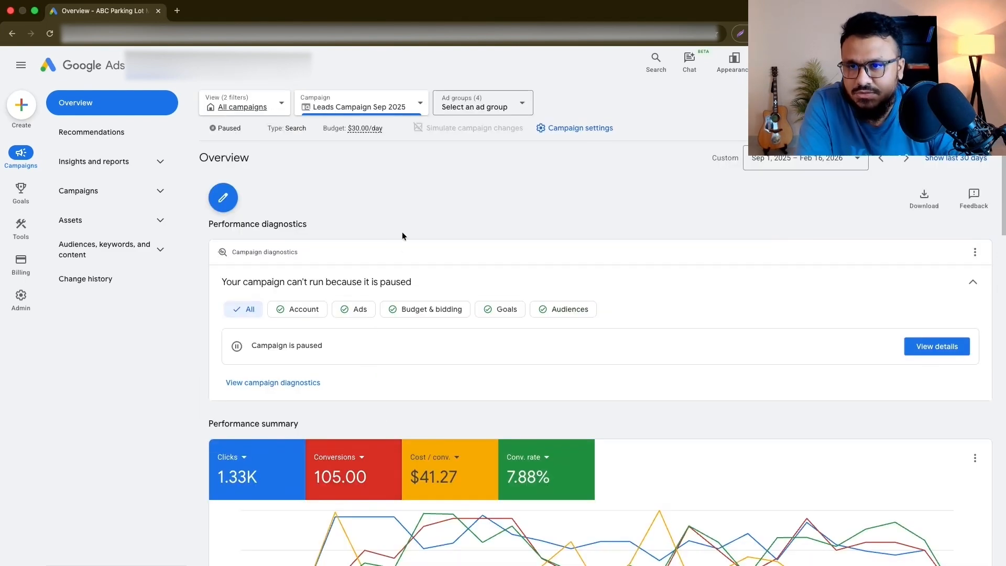
- Check the campaign's objective, networks, budget and bidding in its campaign settings, and return to the overview
click(578, 128)
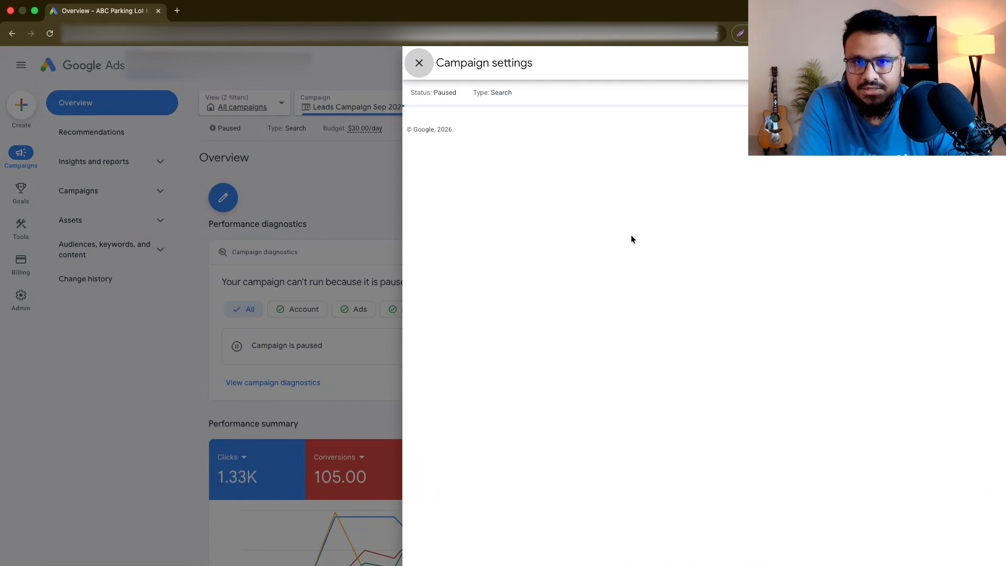
scroll(630, 235, down, 1)
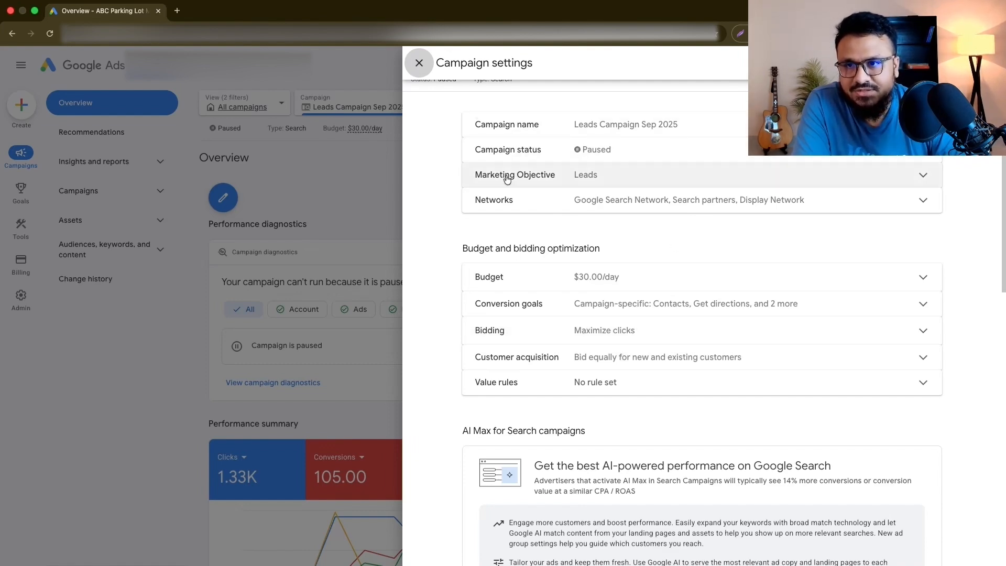
click(419, 63)
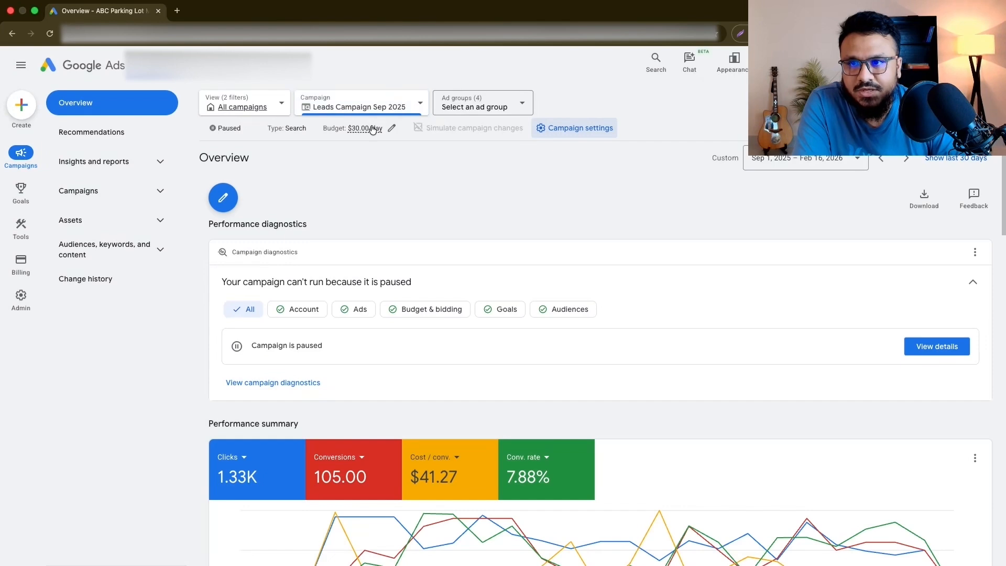
click(600, 130)
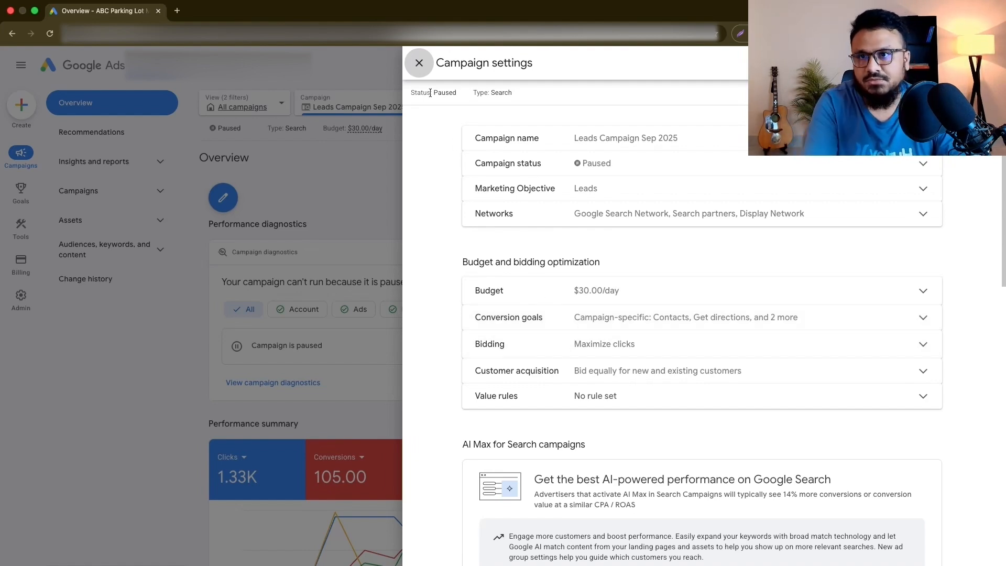
click(418, 63)
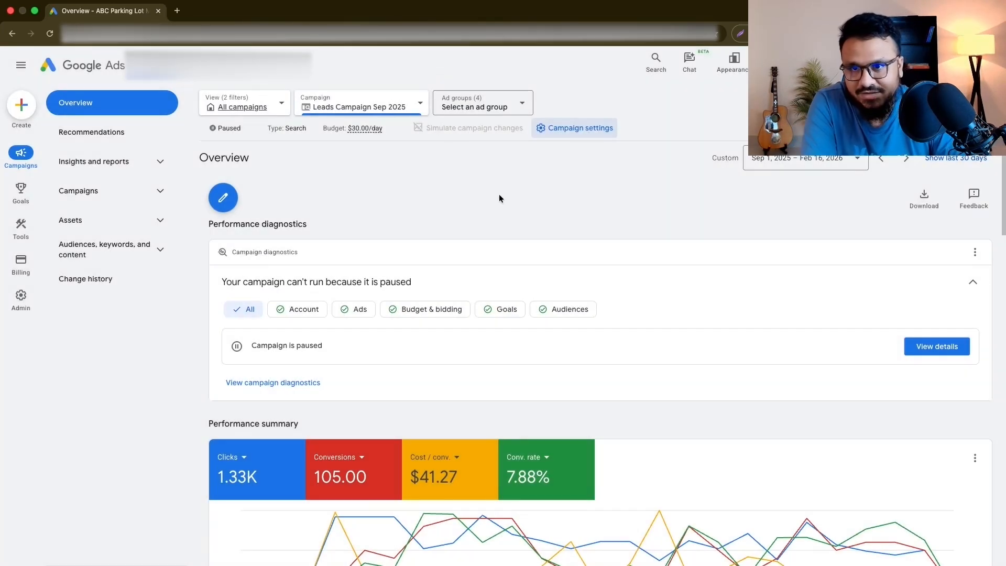
- Inspect the campaign's targeted locations in the campaign settings and close them without changes
click(569, 135)
scroll(673, 349, down, 10)
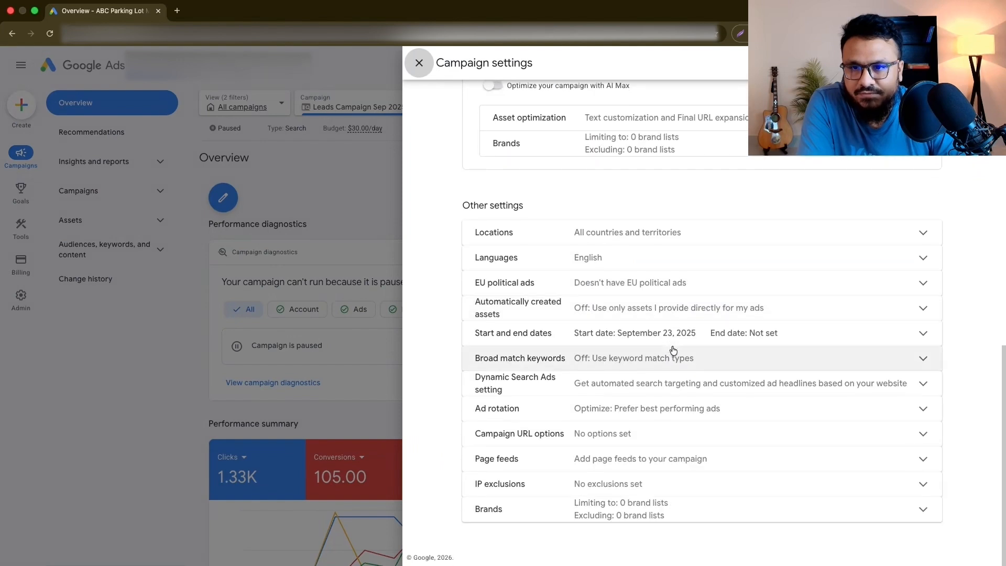
click(625, 236)
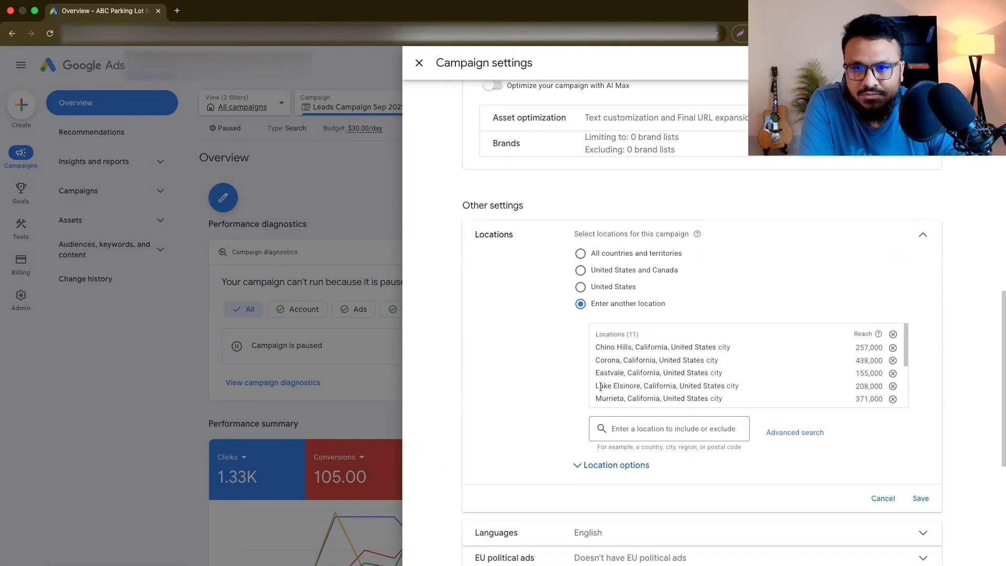
scroll(693, 376, down, 2)
scroll(693, 376, down, 3)
click(419, 63)
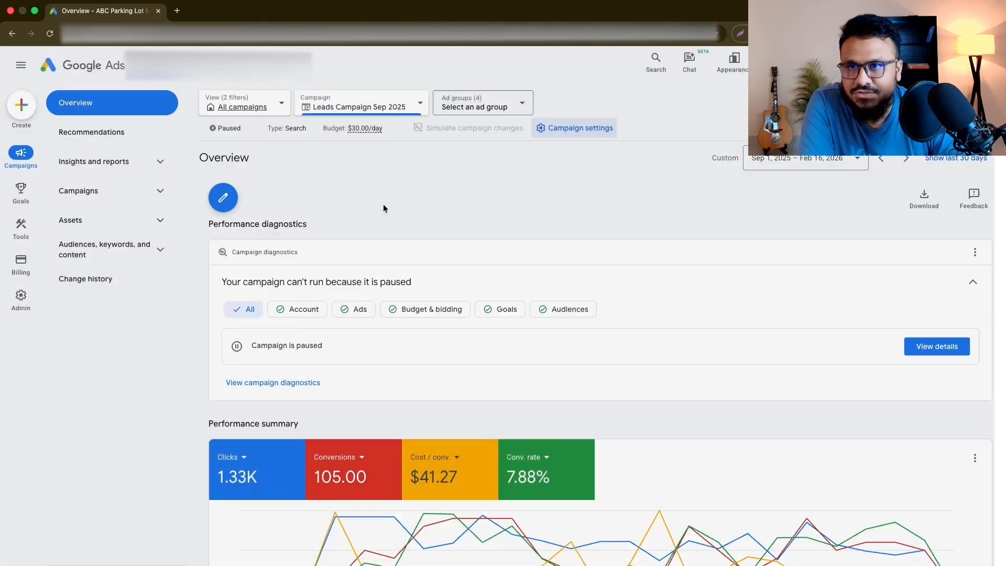
- Open the paving contractors ad group from the campaign's ad groups and review its keywords and match types
click(84, 190)
click(102, 249)
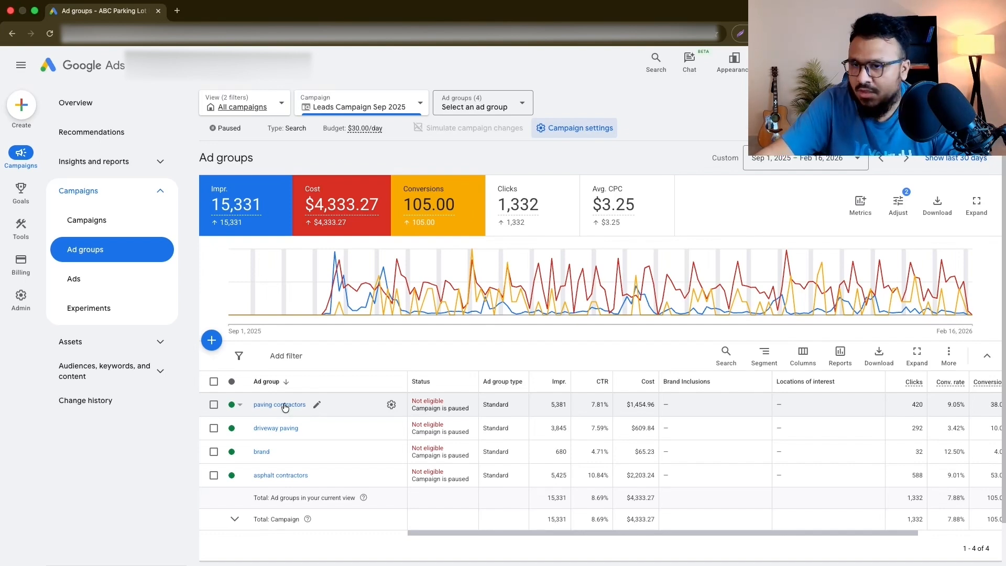
click(284, 405)
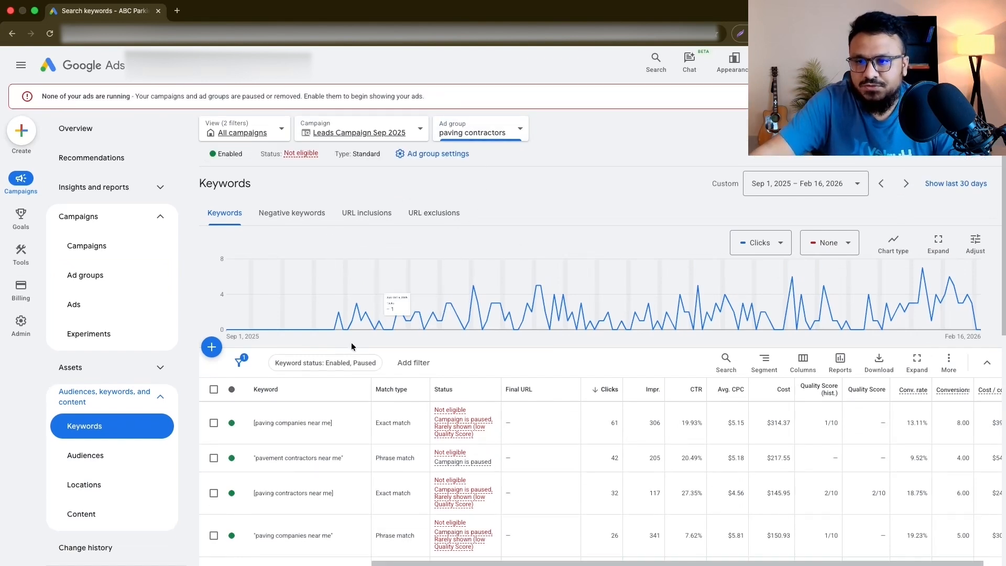
scroll(276, 395, down, 1)
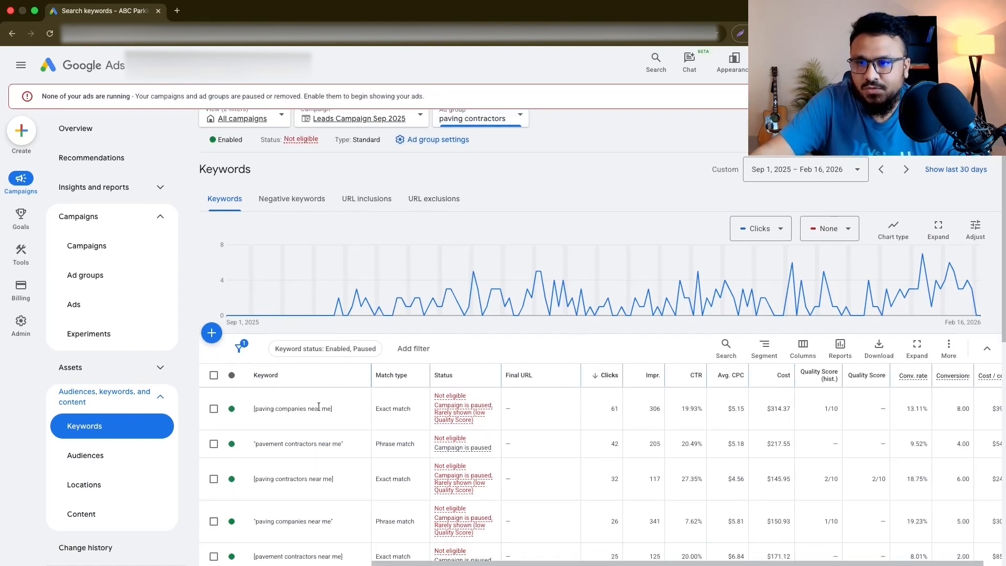
scroll(294, 438, down, 3)
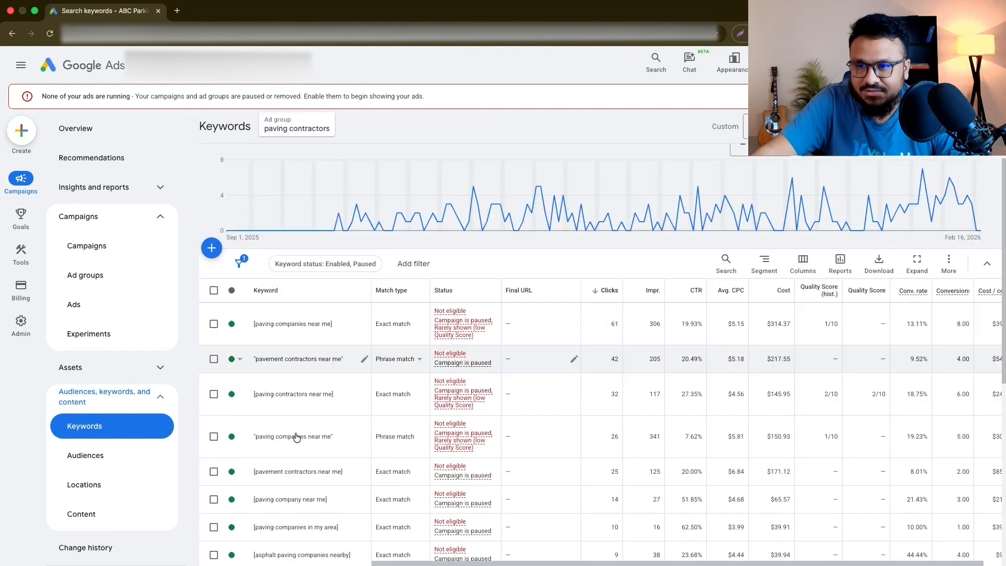
scroll(295, 432, down, 1)
scroll(294, 432, up, 5)
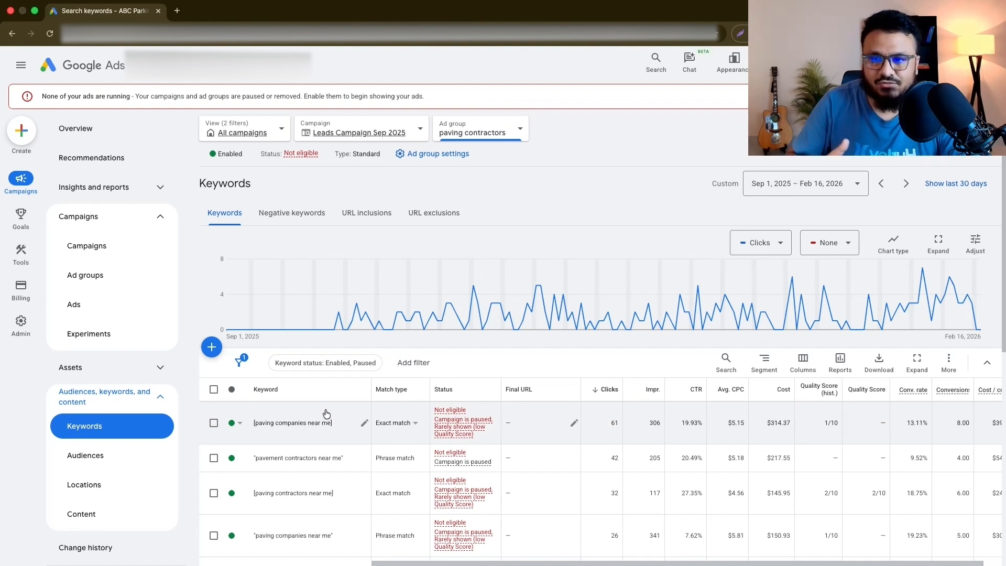
- View the list of ad groups available in the campaign while staying in the paving contractors ad group
click(478, 132)
click(716, 118)
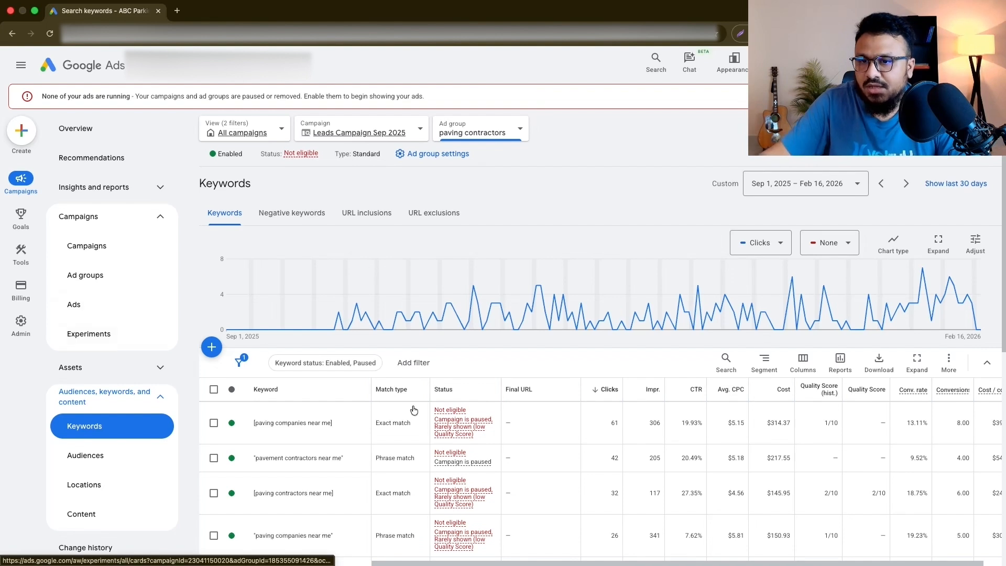
click(444, 142)
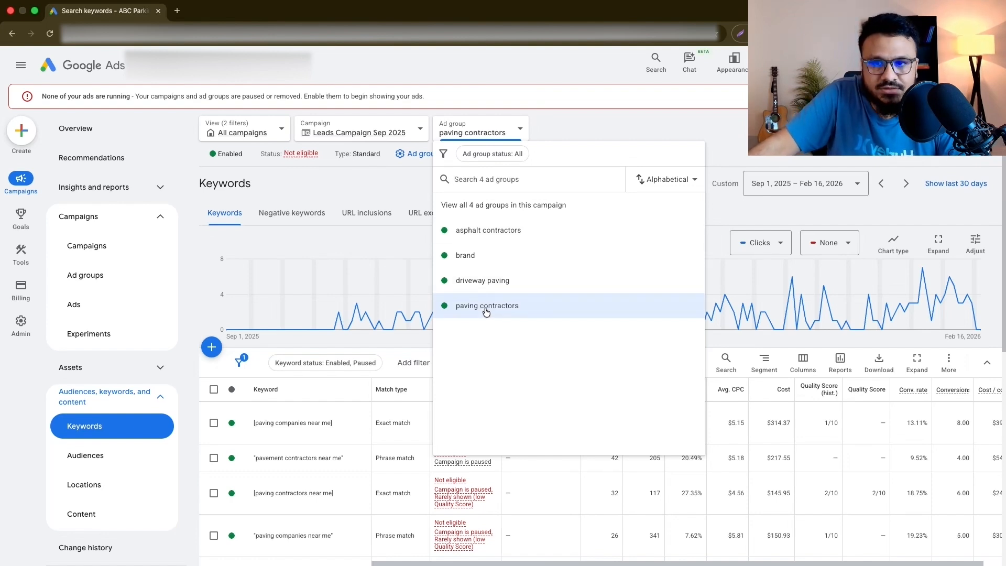
click(558, 127)
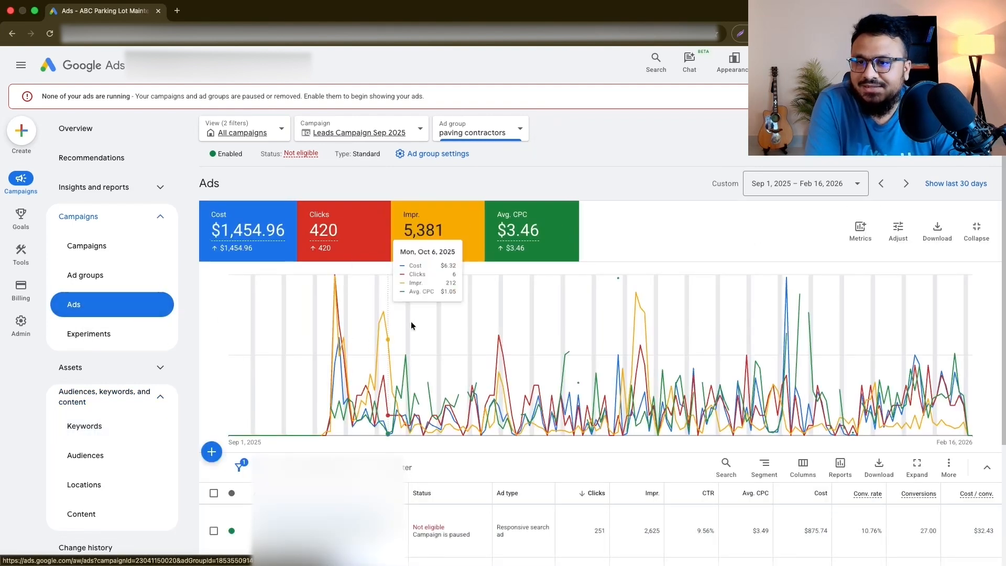
- Show the ads of the whole Leads Campaign Sep 2025 and compare their CTR, cost, conversion rate and cost per conversion
click(379, 133)
scroll(503, 272, down, 7)
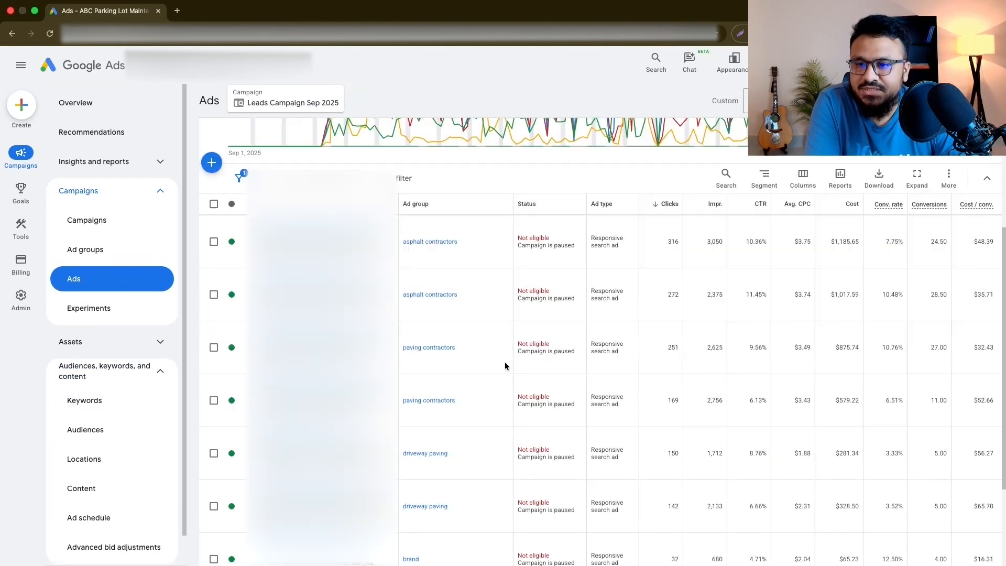
scroll(488, 398, up, 3)
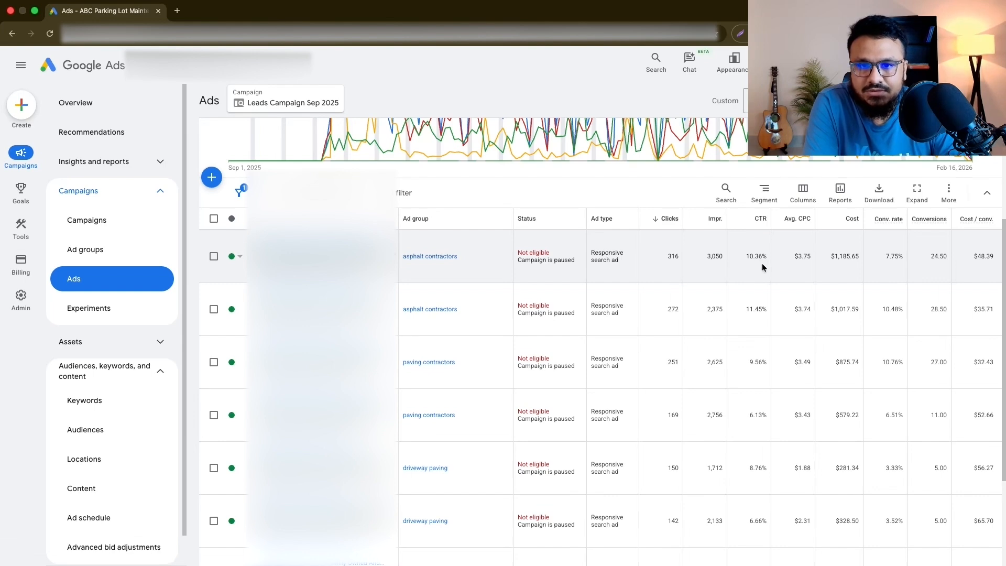
scroll(679, 384, down, 2)
scroll(679, 383, up, 5)
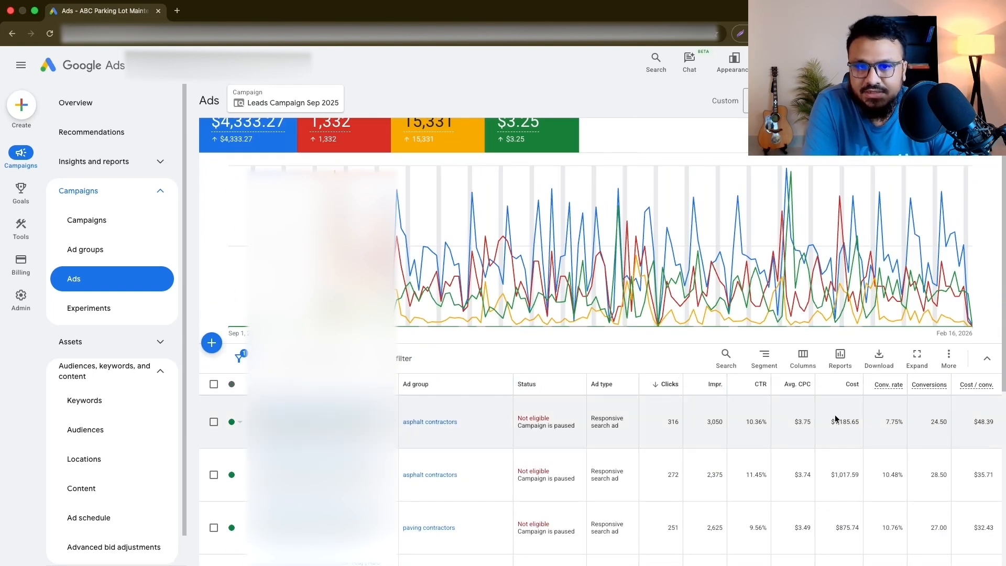
scroll(838, 361, down, 1)
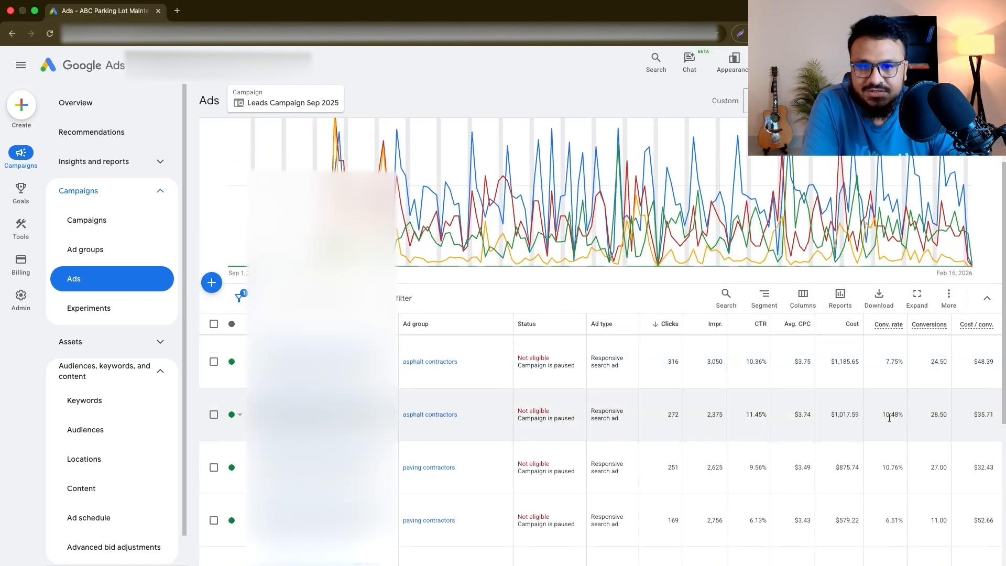
scroll(582, 382, up, 3)
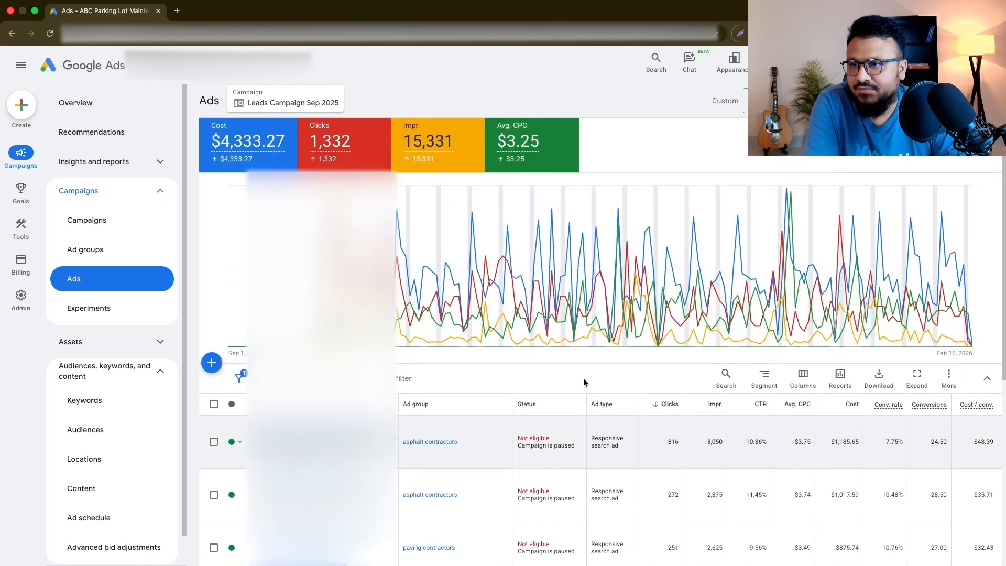
- Open the campaign's negative keywords, show 200 rows per page and look through the list
click(106, 409)
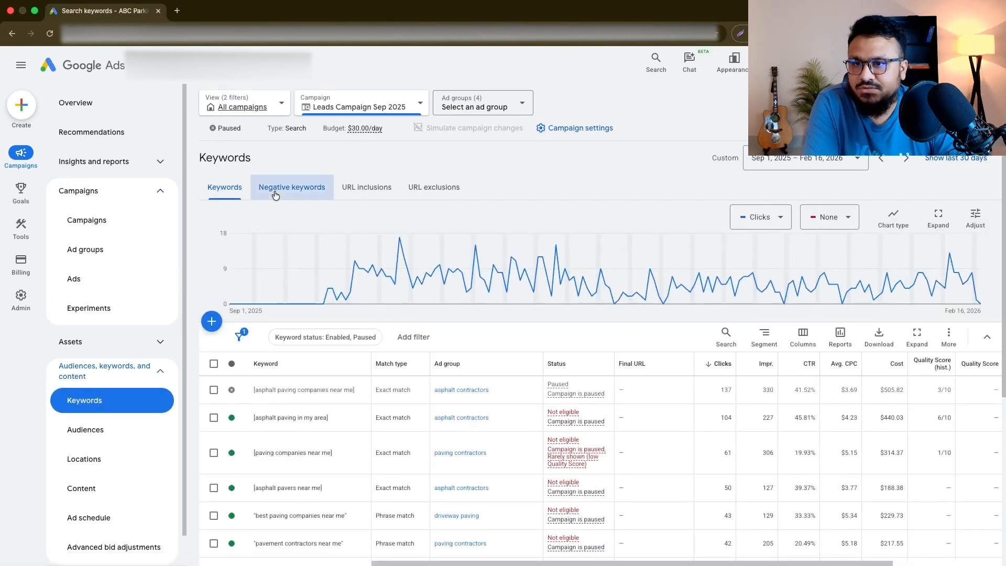
click(287, 190)
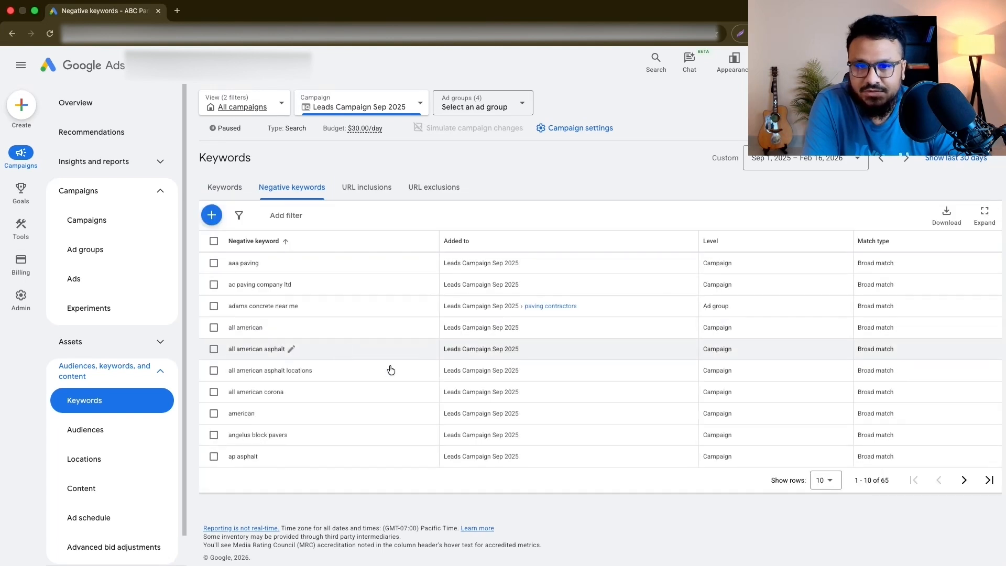
click(825, 480)
click(816, 440)
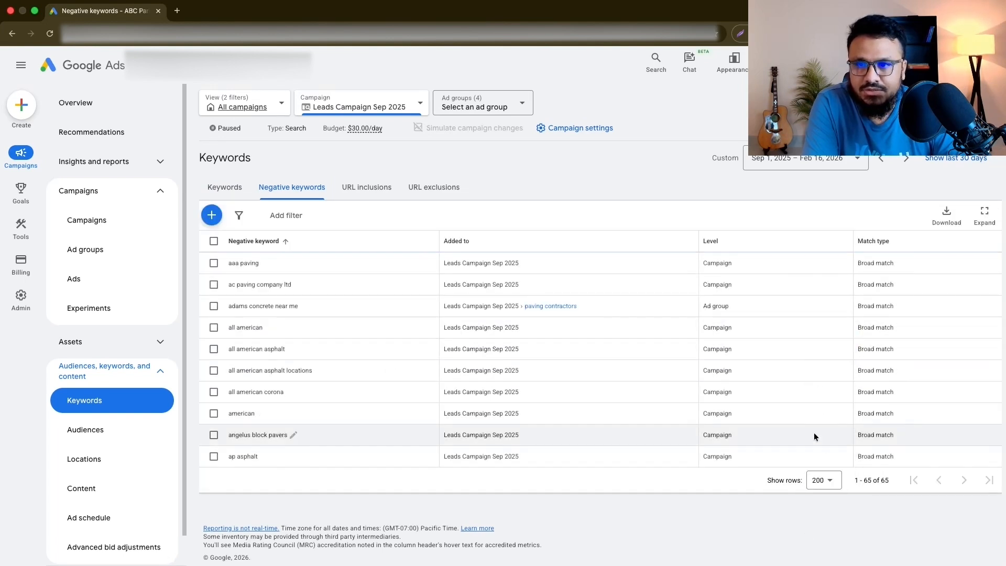
scroll(314, 419, down, 10)
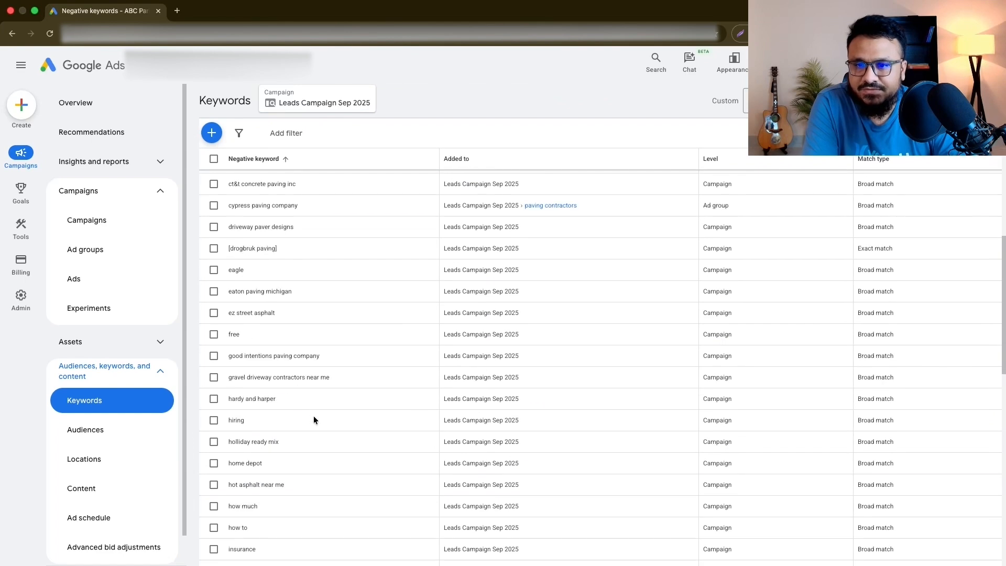
scroll(313, 419, up, 10)
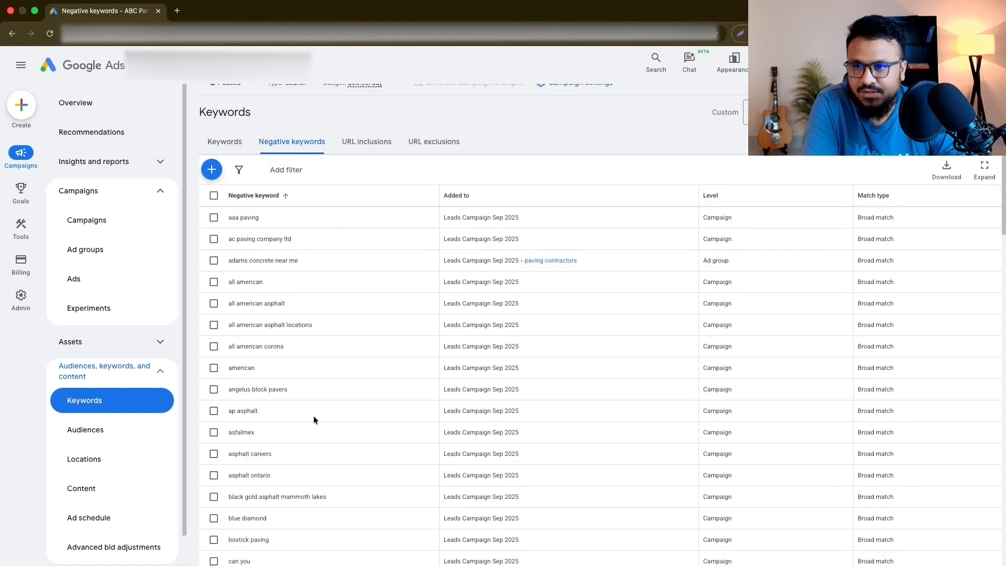
- Open the account's conversion goals summary and review the lead form, phone call and contact goals with their primary conversion actions and statuses
scroll(314, 415, up, 1)
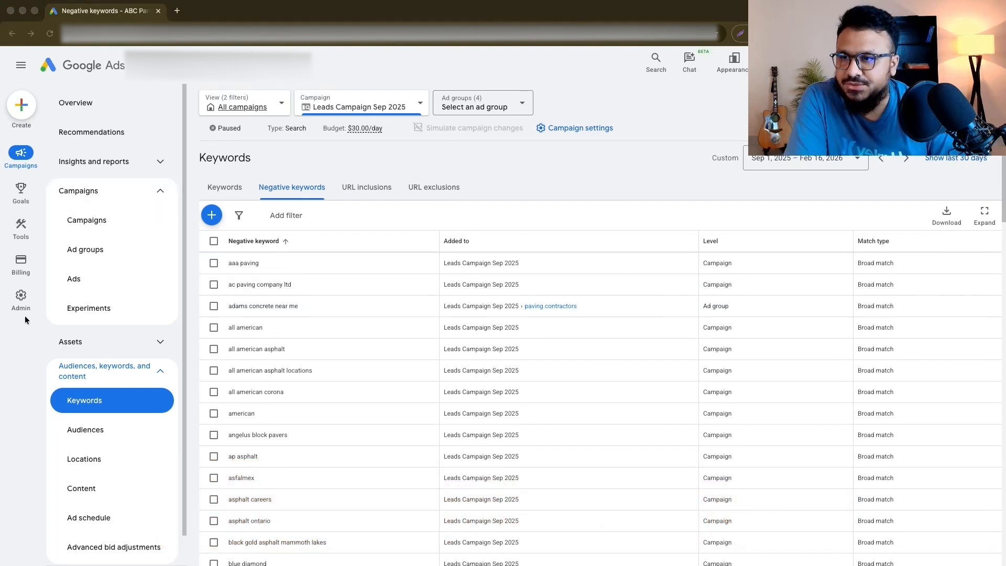
click(21, 189)
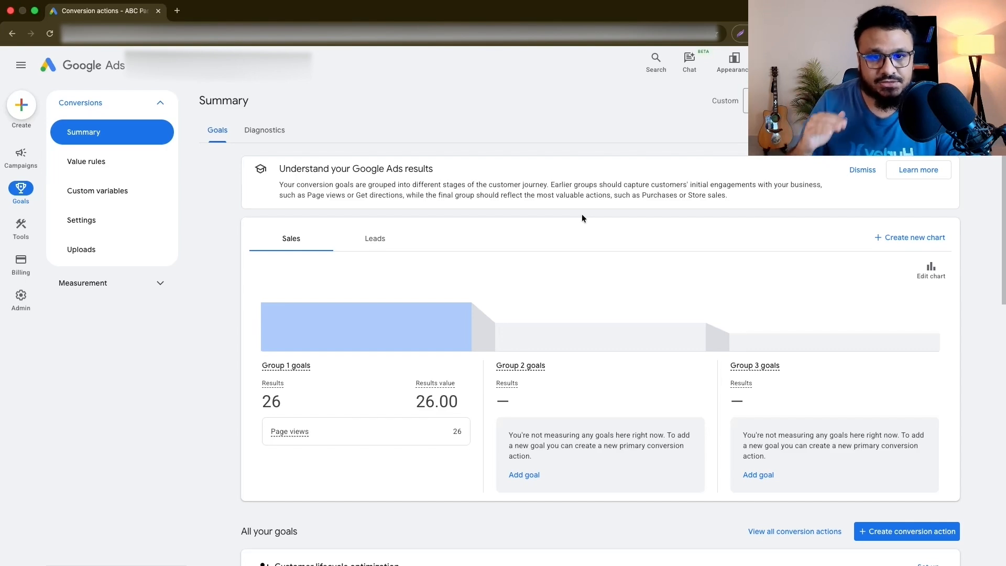
scroll(561, 241, down, 8)
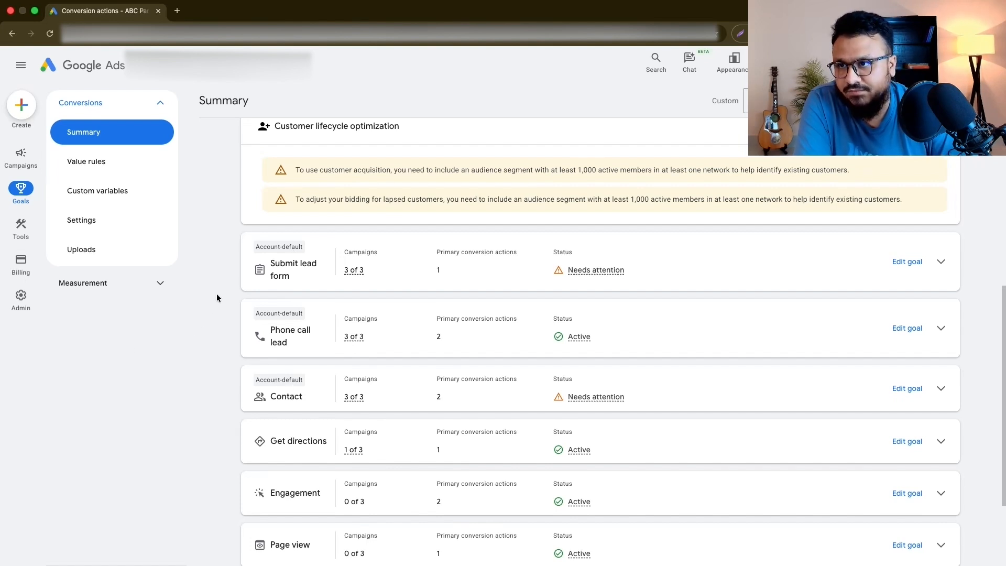
scroll(215, 296, up, 2)
scroll(262, 247, up, 2)
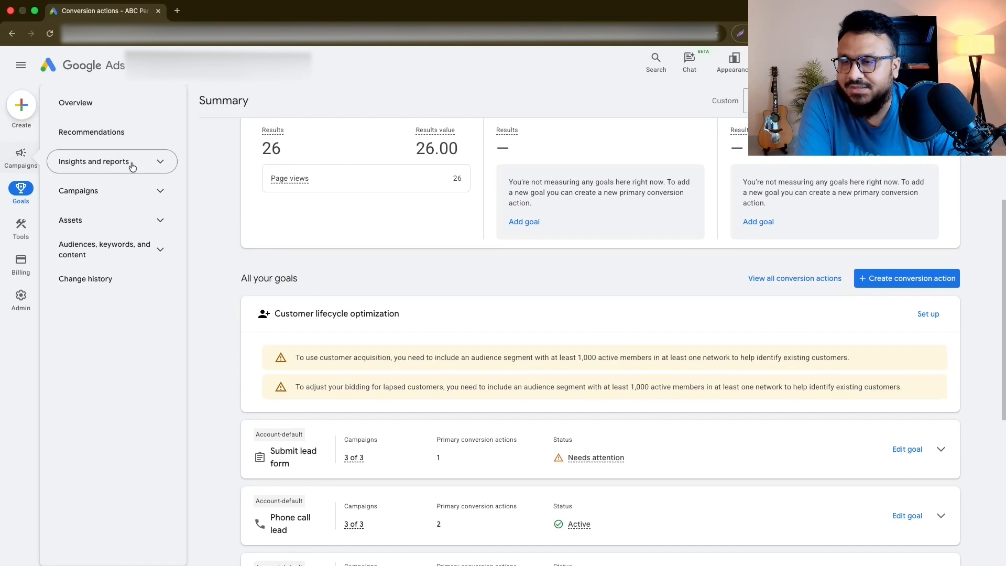
- Return to the overview of Leads Campaign Sep 2025 and replace Cost / conv. with Avg. CPC in the performance summary
click(23, 156)
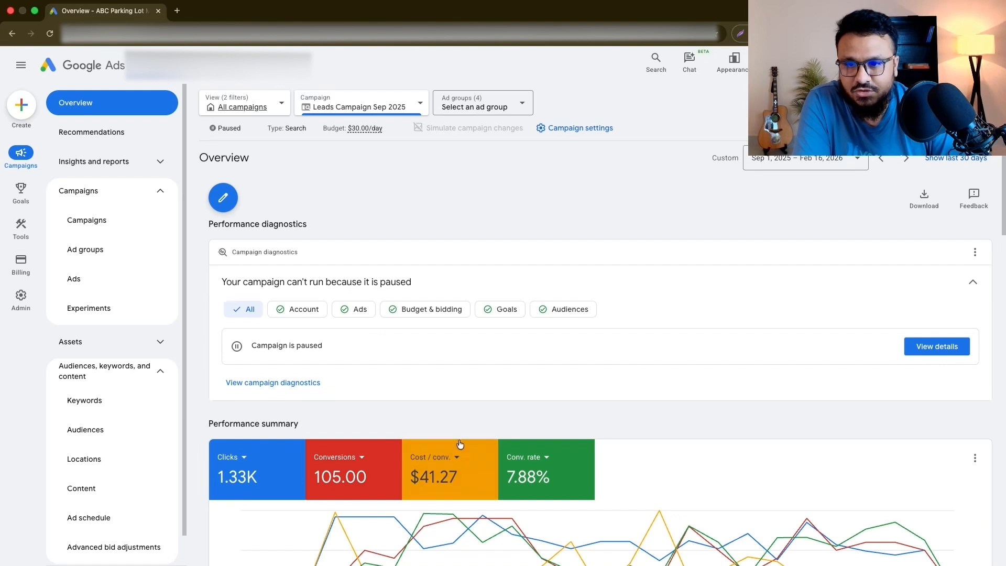
click(453, 460)
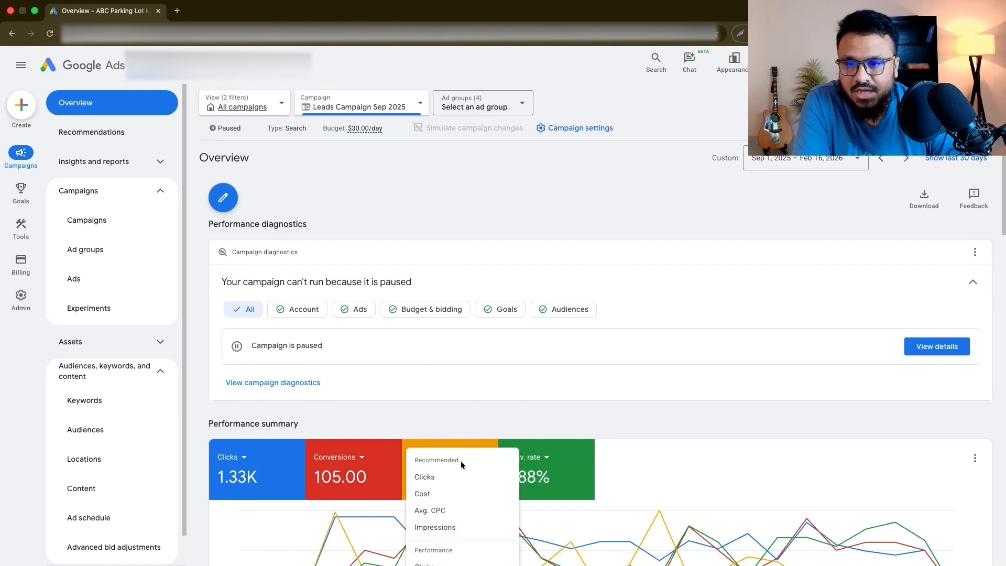
scroll(458, 457, down, 2)
click(450, 434)
scroll(444, 419, down, 1)
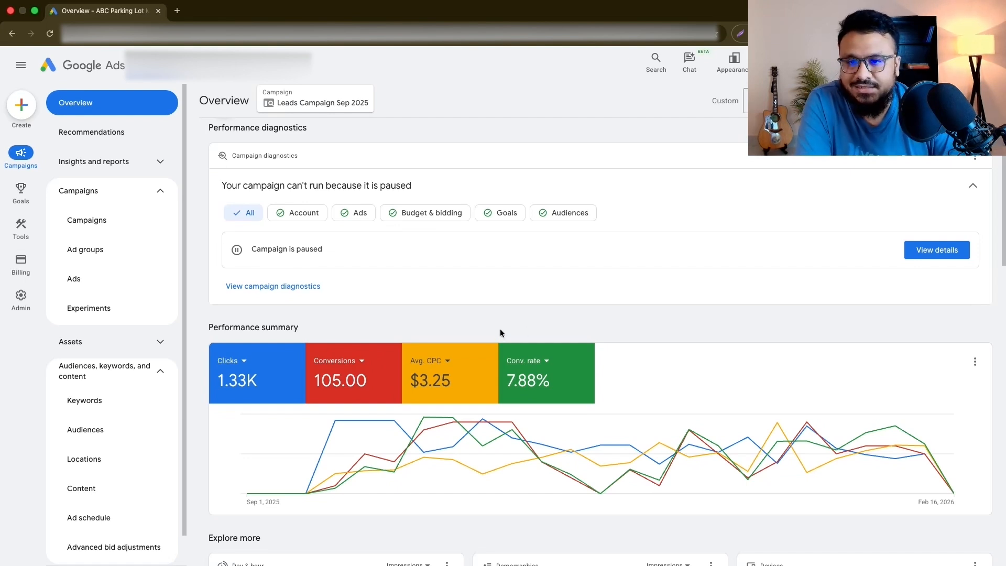
- Check the campaign's daily budget against the clicks, conversions, average CPC and conversion rate in the performance summary
scroll(499, 330, up, 3)
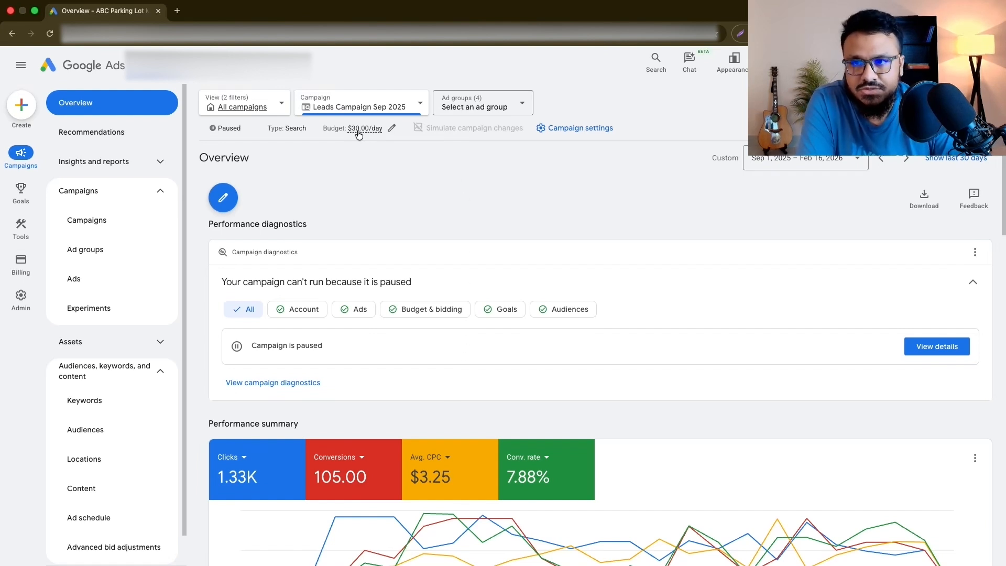
mouse_move(359, 135)
scroll(372, 247, down, 3)
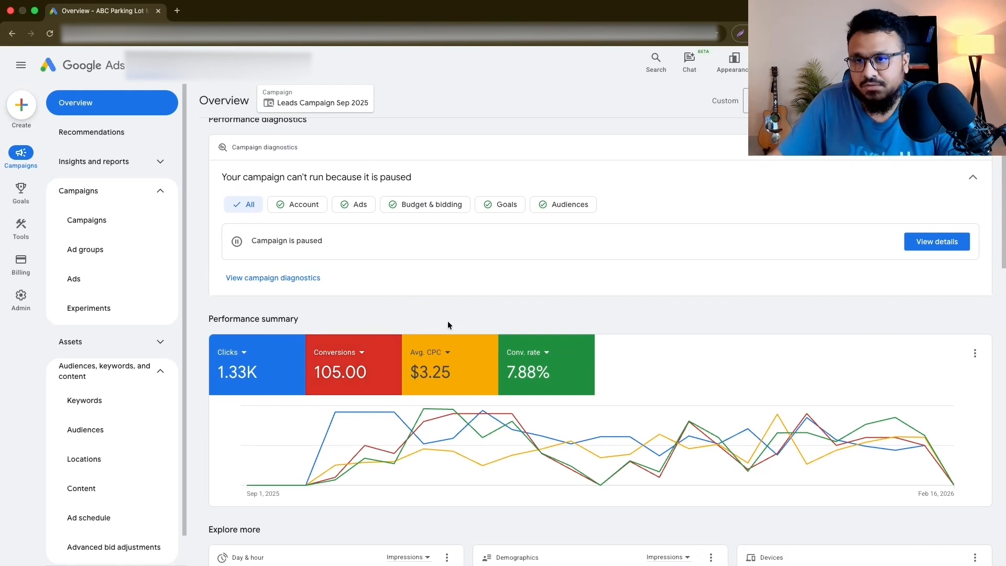
scroll(447, 322, up, 3)
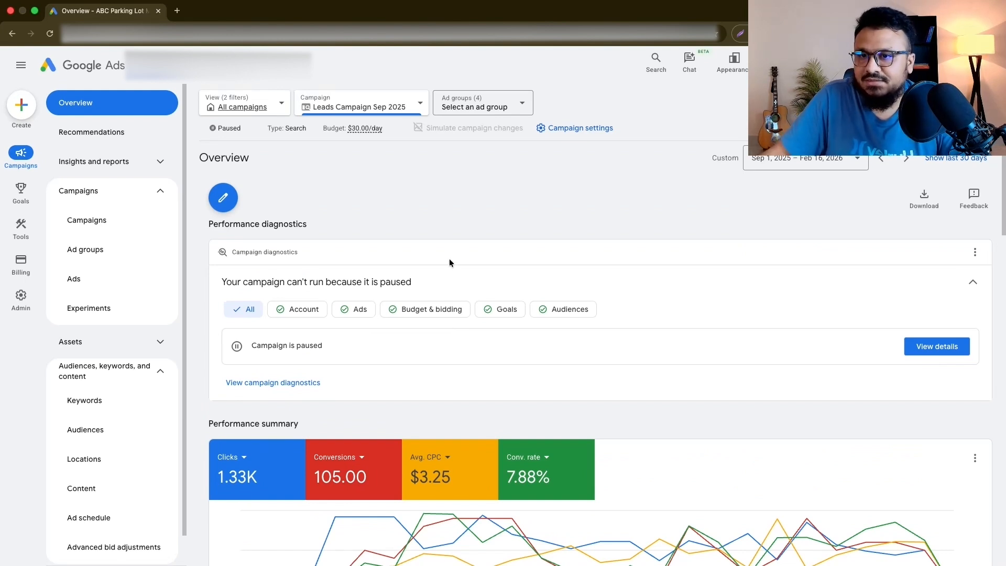